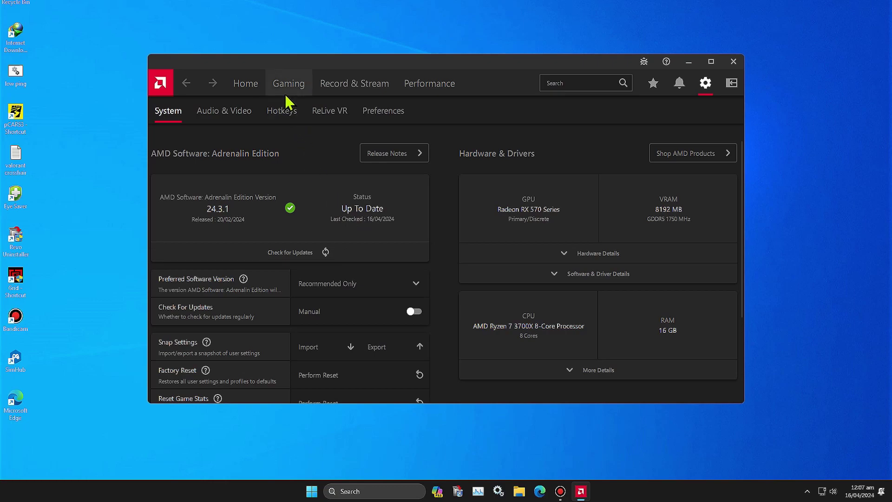
Step: Clear the shader cache through the advanced gaming graphics options, confirm the reset and close the AMD settings window
left_click(286, 96)
left_click(212, 114)
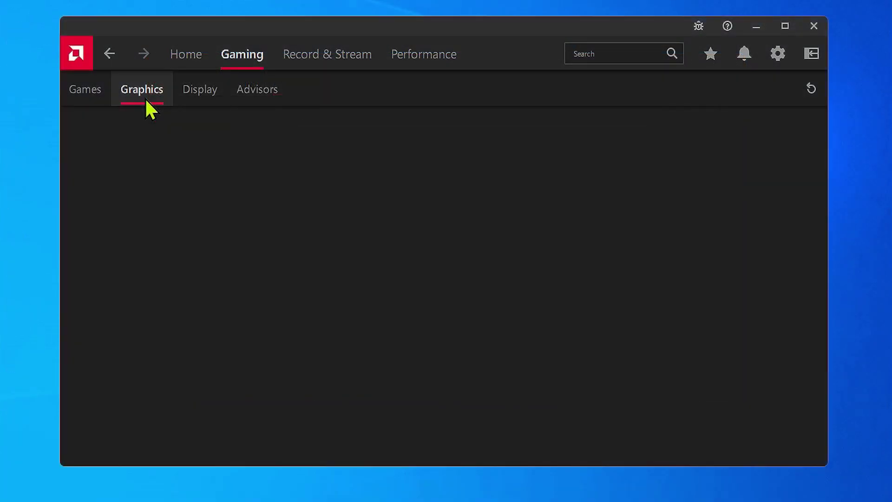
scroll(186, 267, "down", 3)
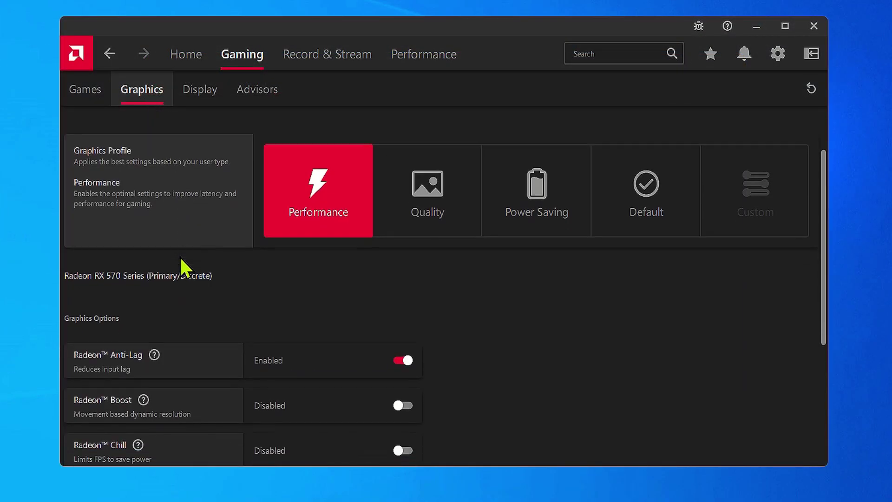
scroll(186, 267, "down", 2)
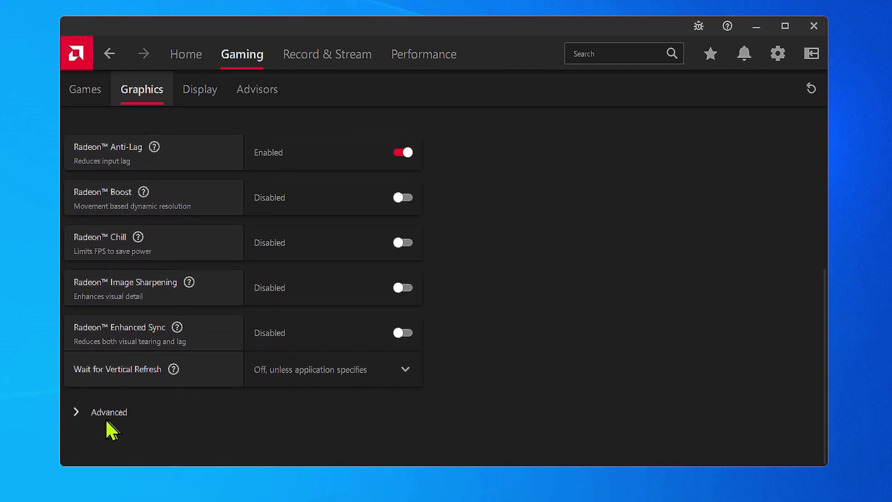
left_click(86, 416)
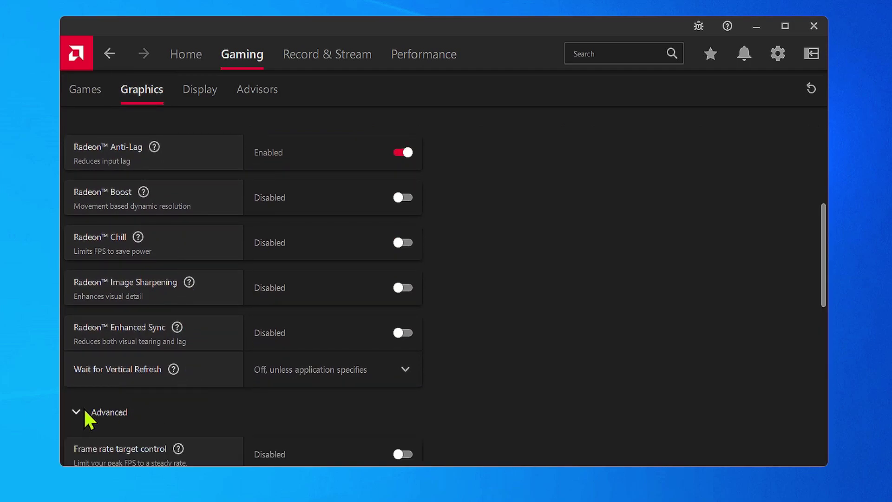
scroll(179, 382, "down", 1)
scroll(183, 389, "down", 9)
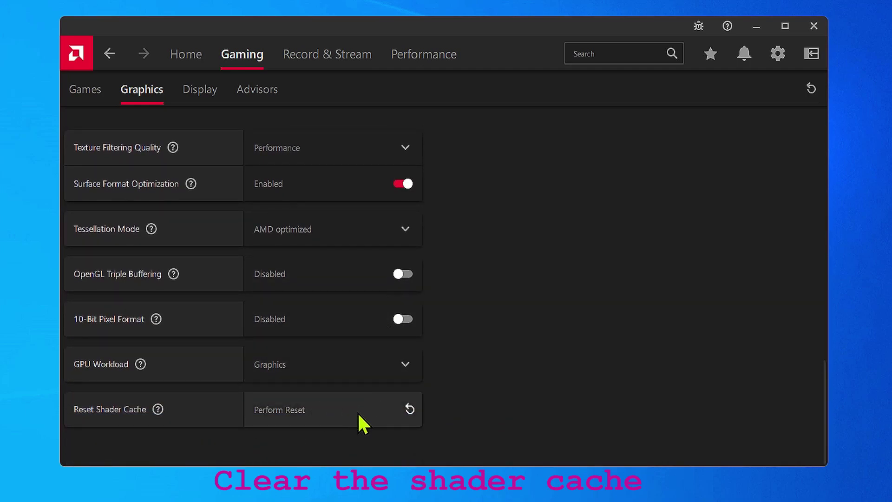
left_click(404, 415)
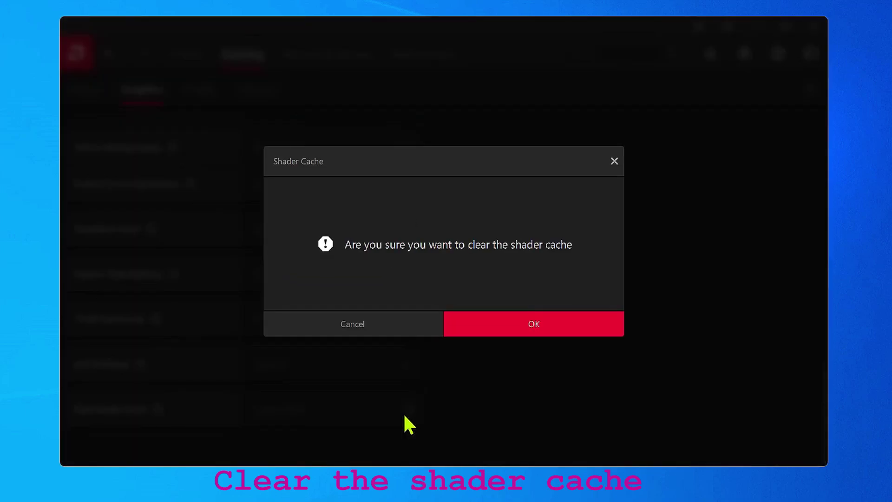
left_click(498, 330)
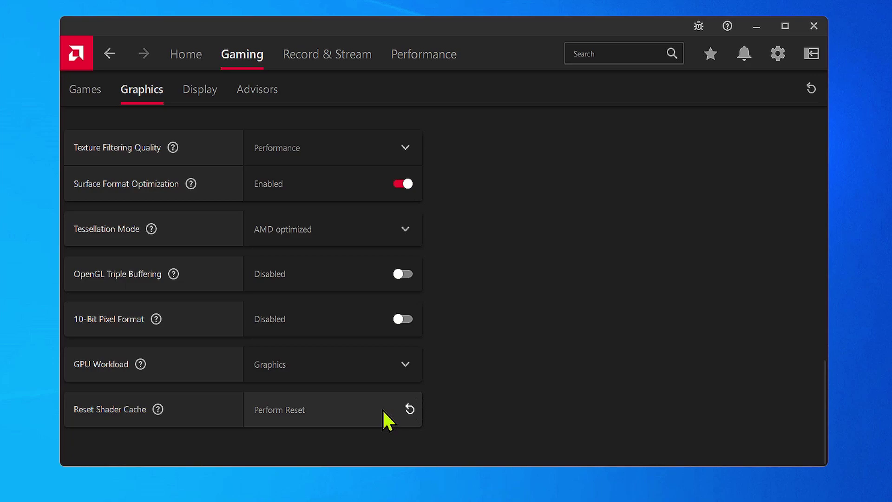
left_click(819, 30)
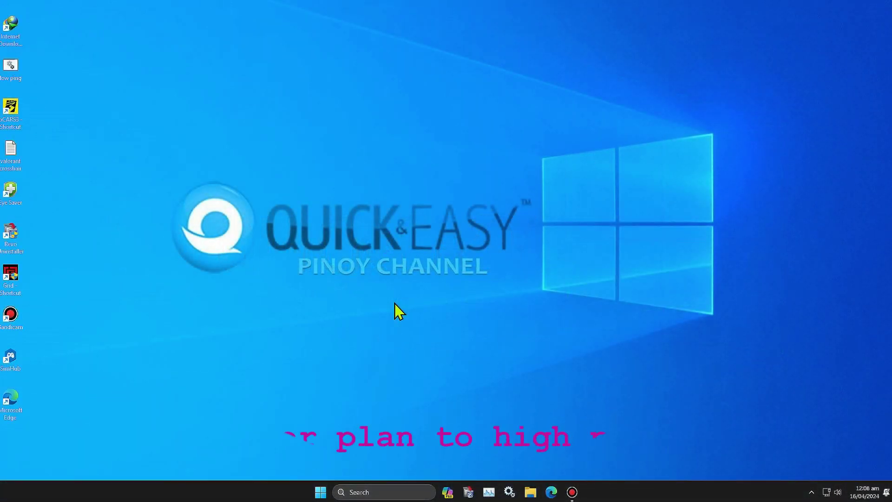
Step: Search Windows for "power plan" and open the Edit power plan settings
left_click(357, 492)
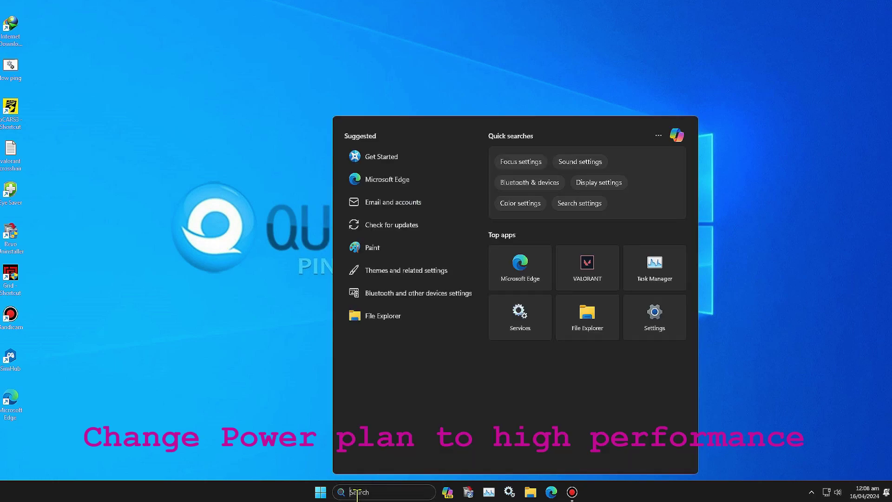
type("poer p")
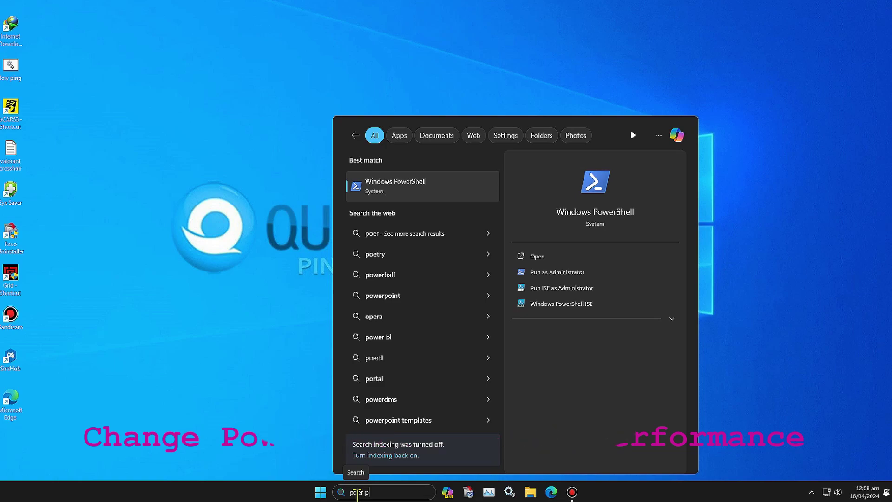
type("lan")
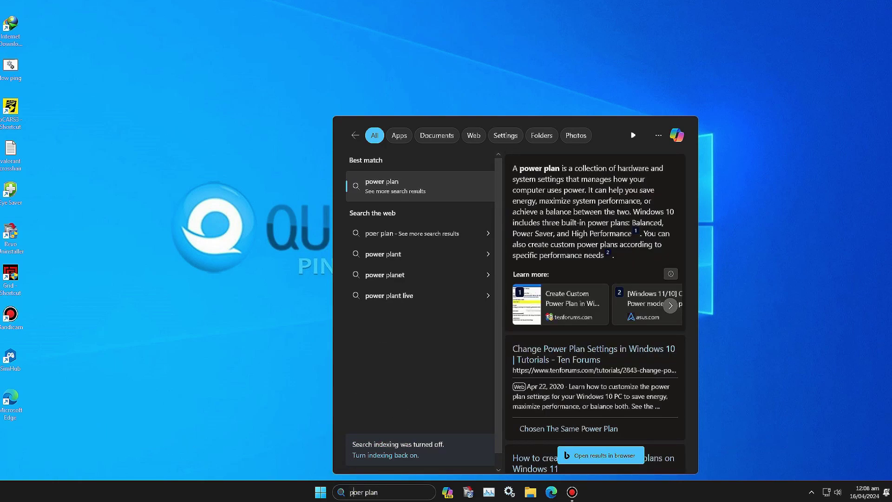
left_click(361, 492)
type("w")
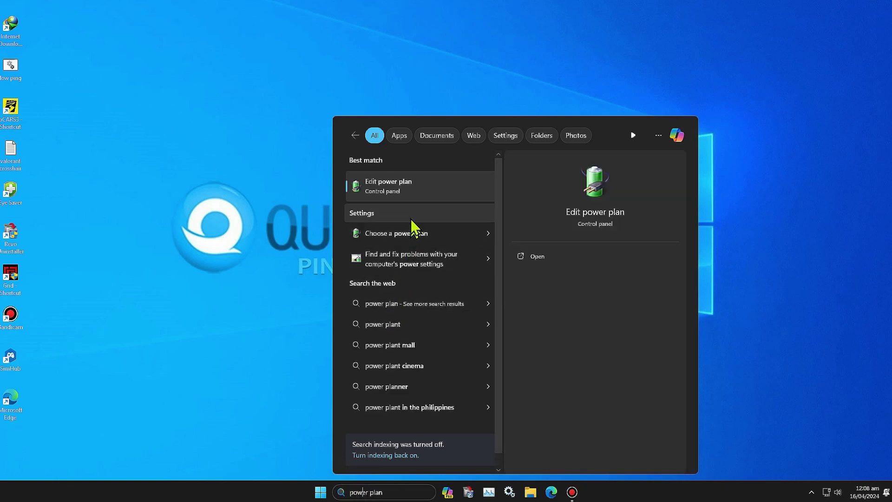
left_click(427, 192)
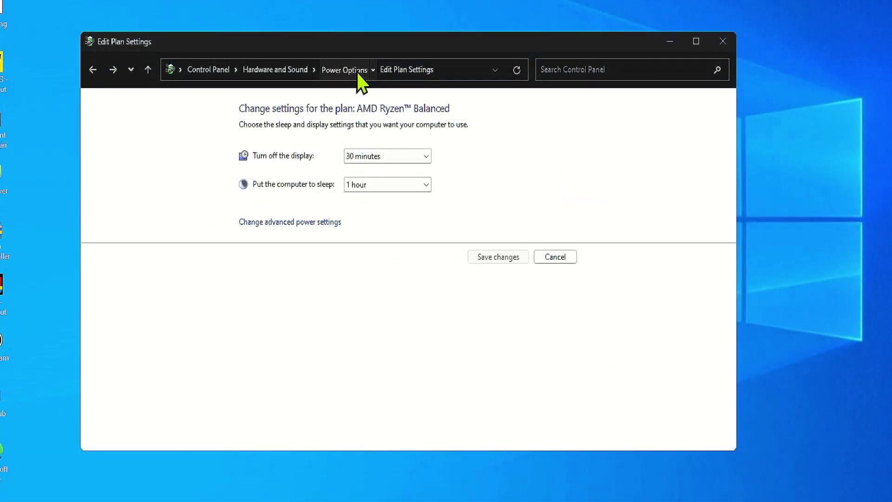
Step: Activate the AMD Ryzen High Performance plan in Power Options and close the window
left_click(256, 109)
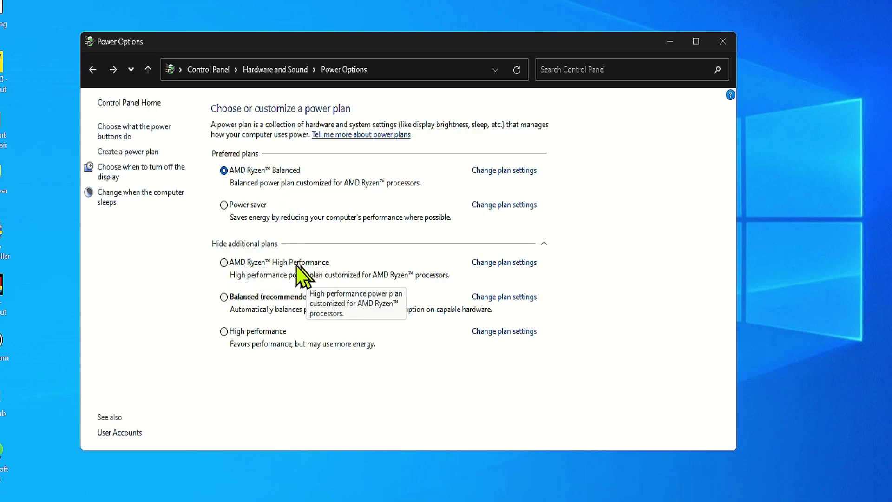
left_click(224, 263)
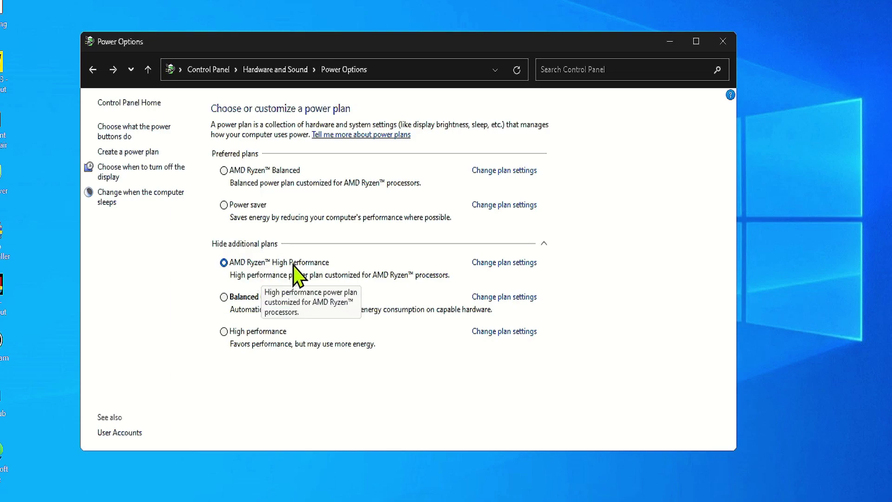
left_click(716, 47)
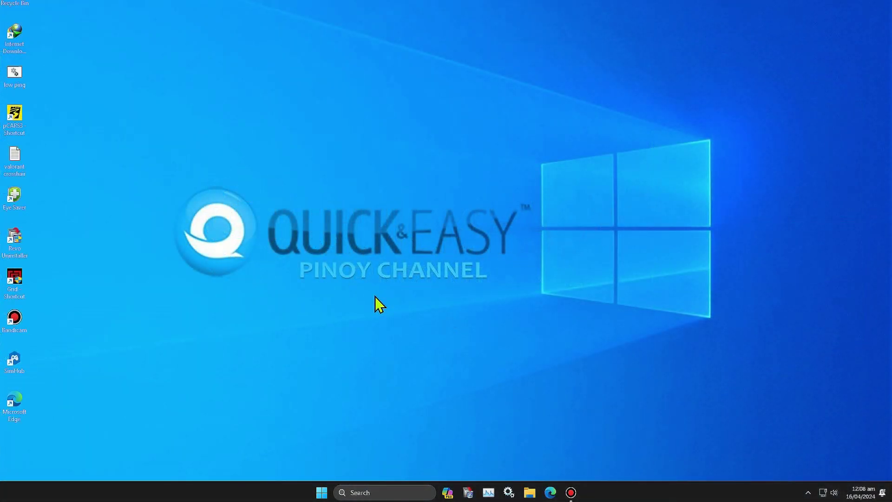
Step: Set the display refresh rate to 120 Hz in the advanced display settings and keep the changes
right_click(314, 185)
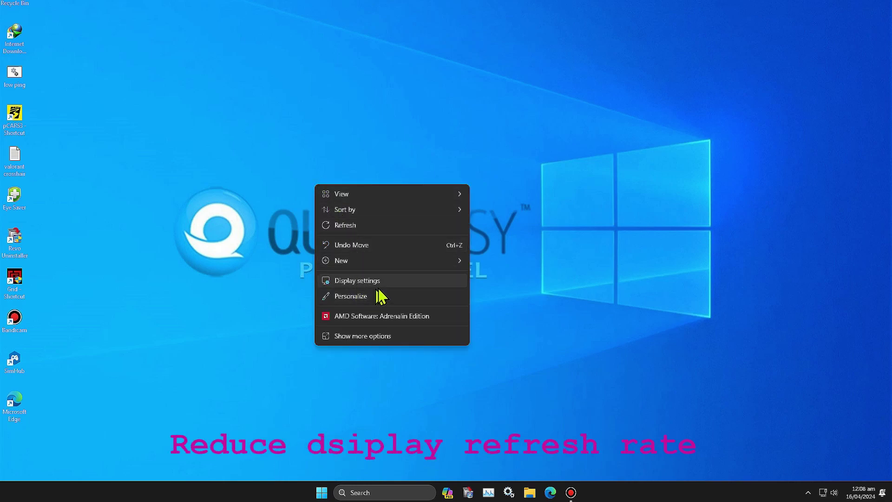
left_click(414, 282)
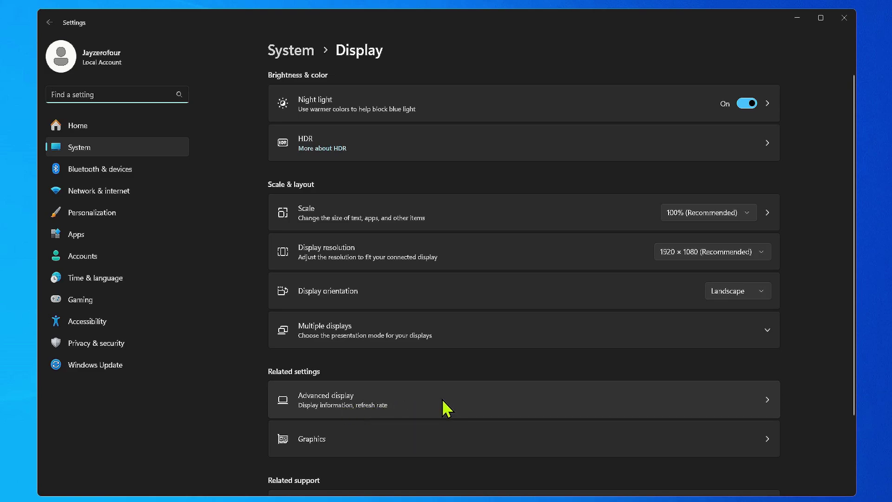
left_click(419, 406)
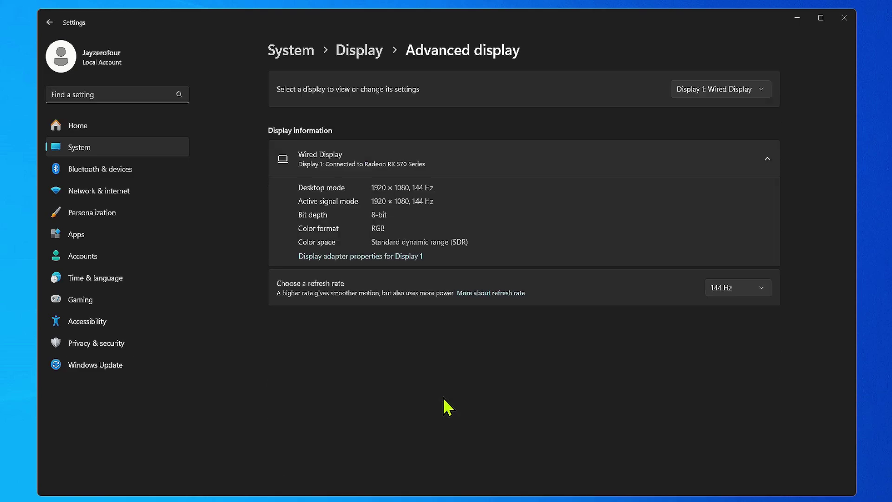
left_click(746, 288)
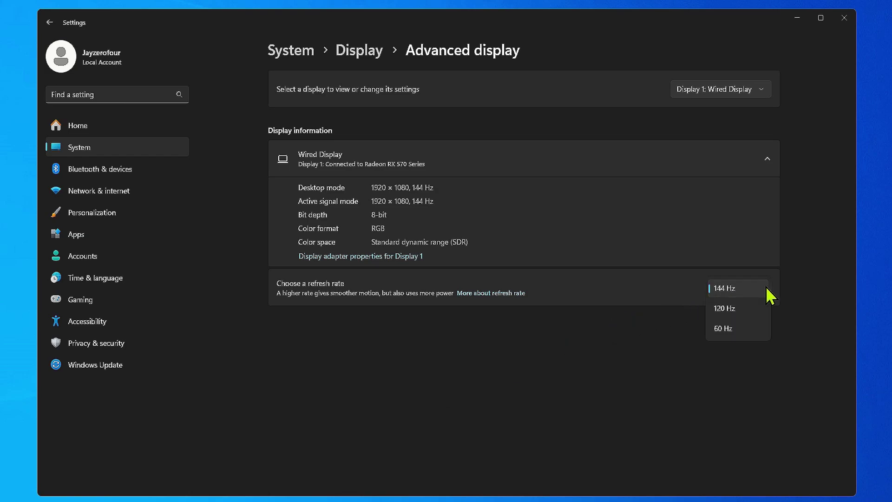
left_click(747, 307)
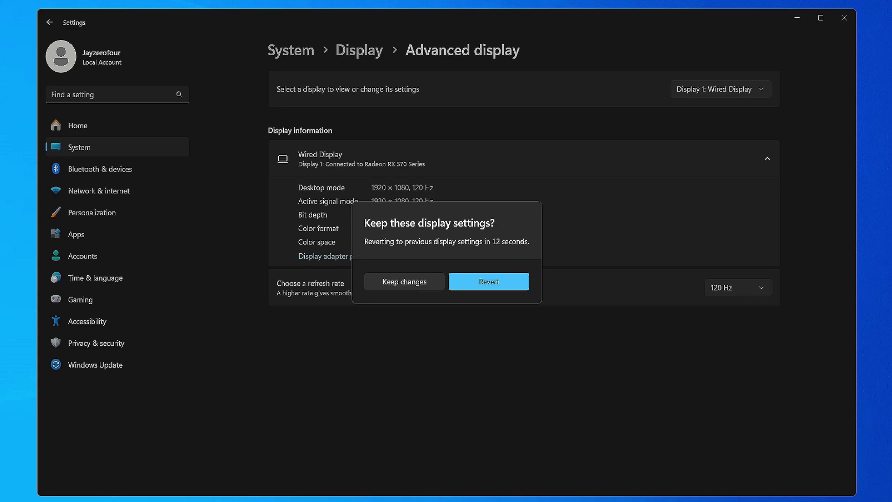
left_click(404, 282)
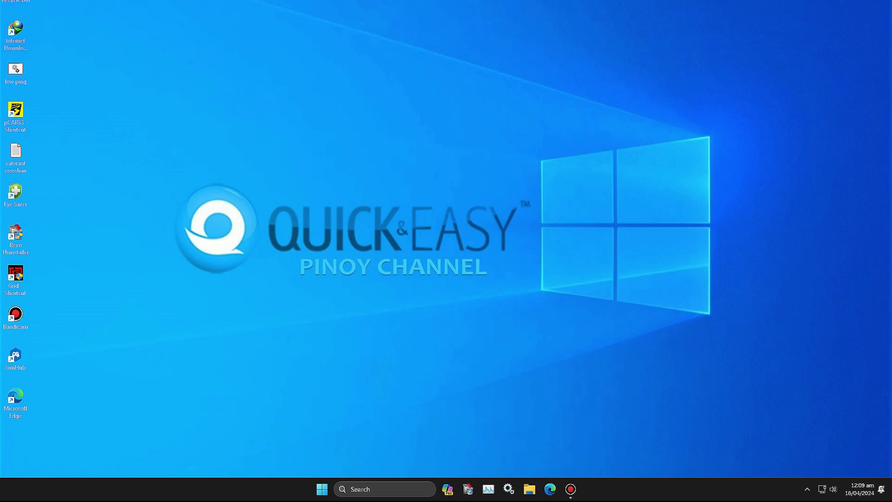
key("super")
left_click(561, 456)
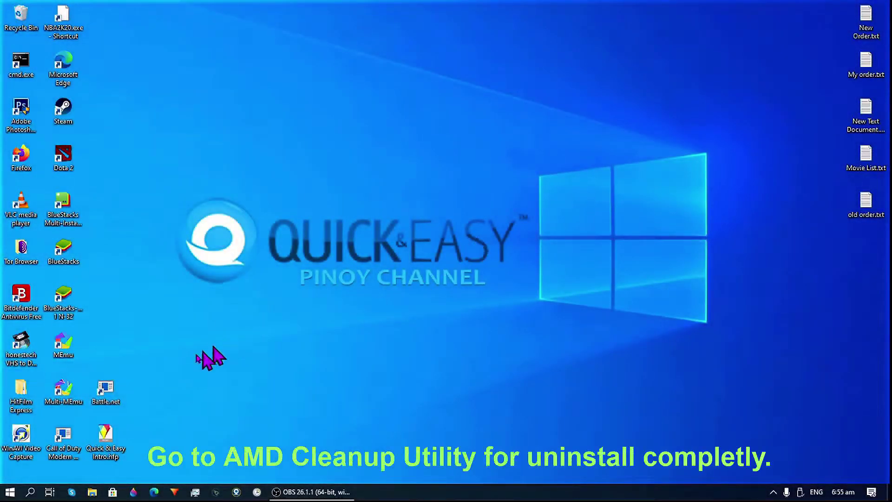
Step: Run AMDCleanupUtility.exe from Program Files\AMD\CIM\Bin64 on drive C and agree to reboot into safe mode
left_click(92, 492)
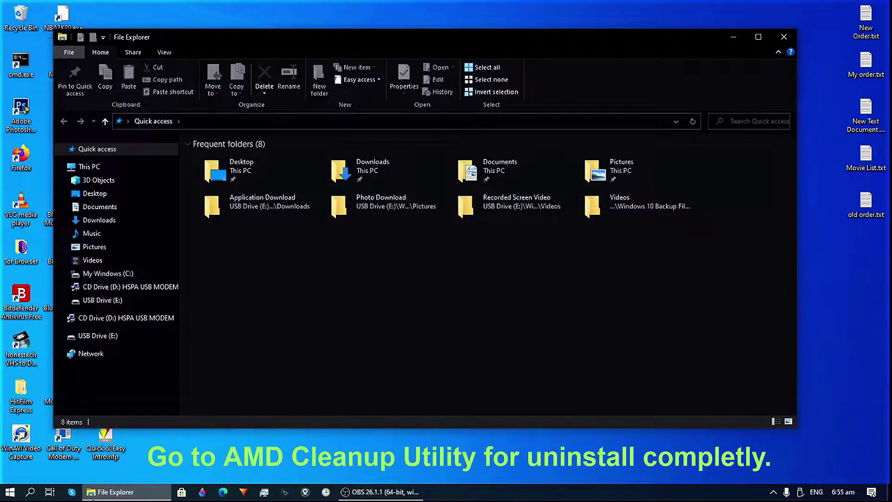
left_click(122, 275)
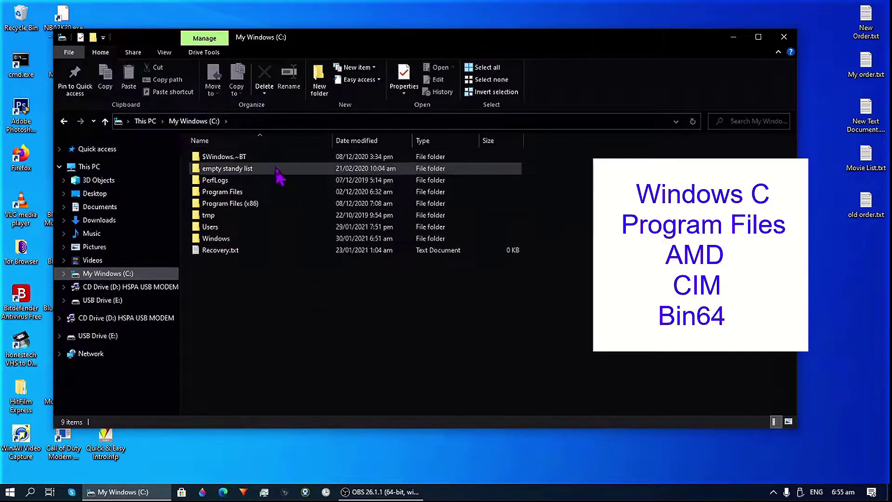
left_click(284, 181)
double_click(297, 191)
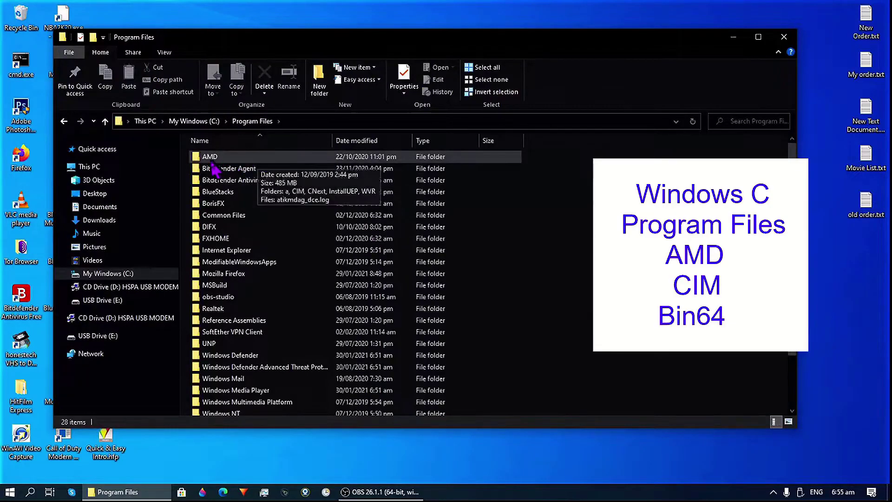
double_click(275, 157)
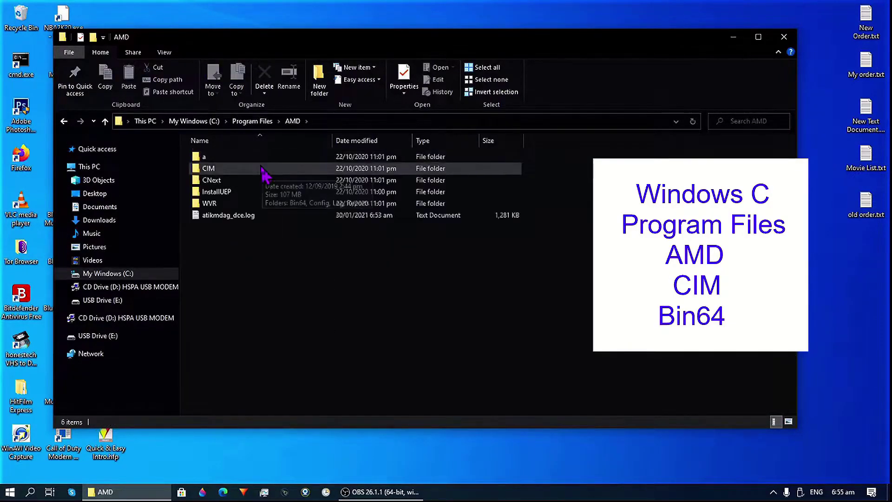
double_click(269, 169)
double_click(243, 158)
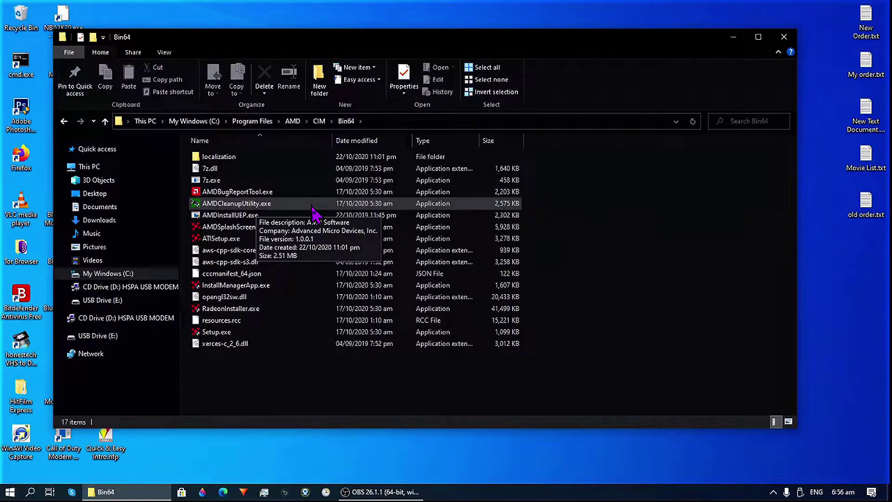
double_click(313, 204)
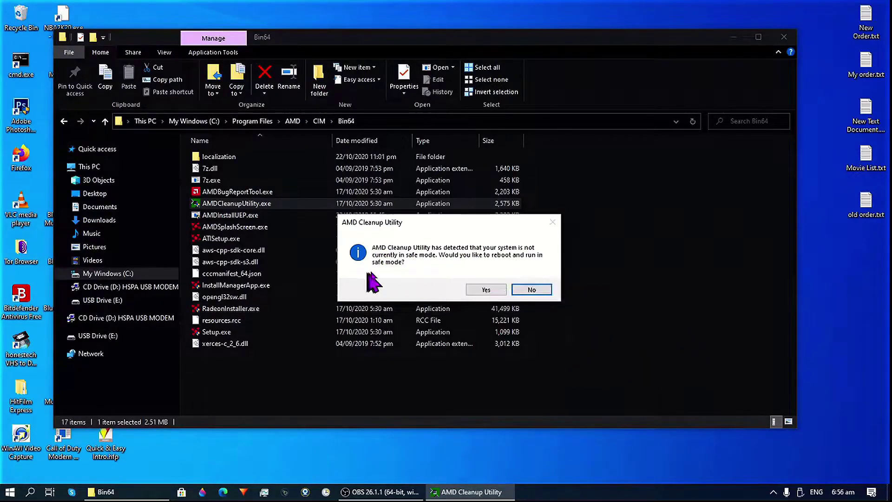
left_click(485, 290)
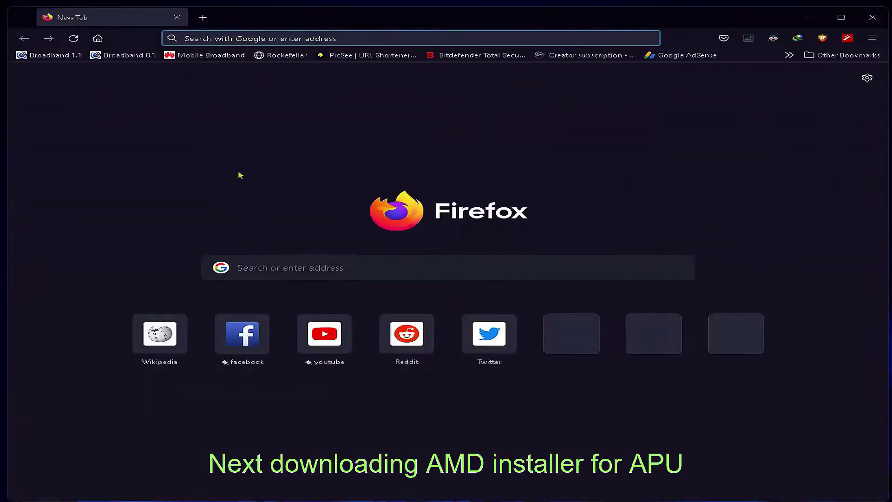
Step: Switch to Firefox, go to amd.com and open the product selection on the Drivers & Support page
left_click(288, 37)
type("AMD.COM")
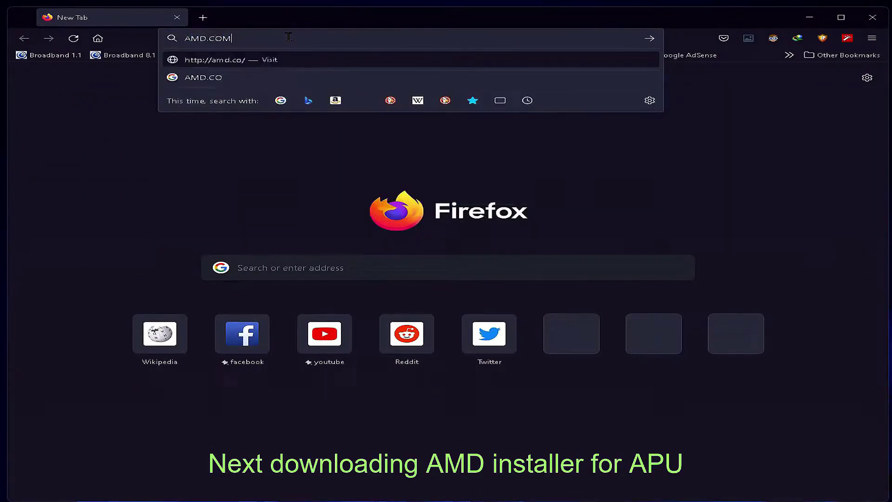
key("Return")
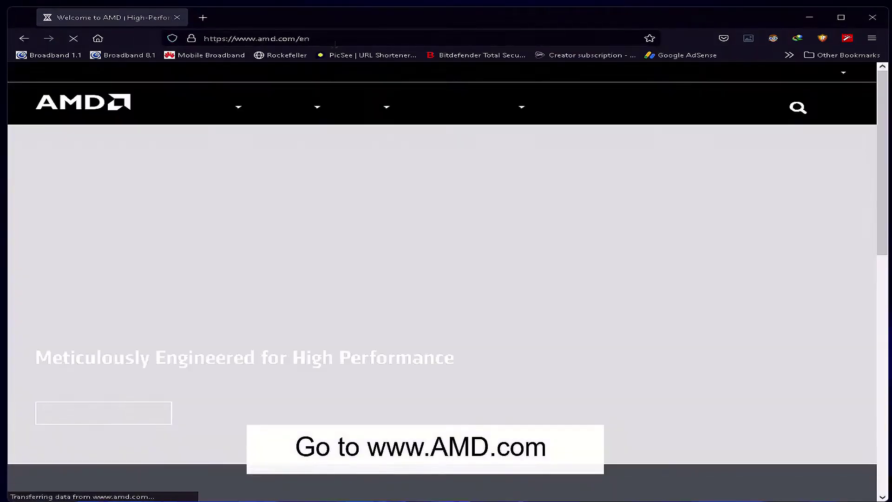
left_click(834, 24)
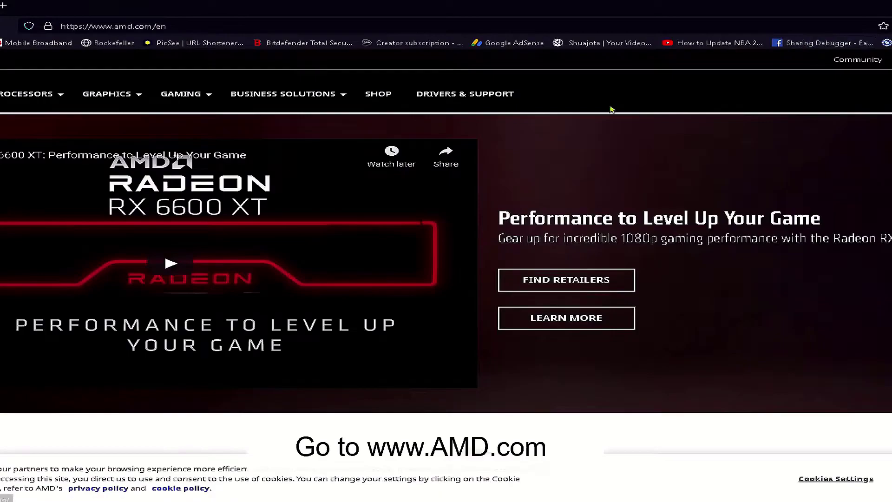
left_click(496, 98)
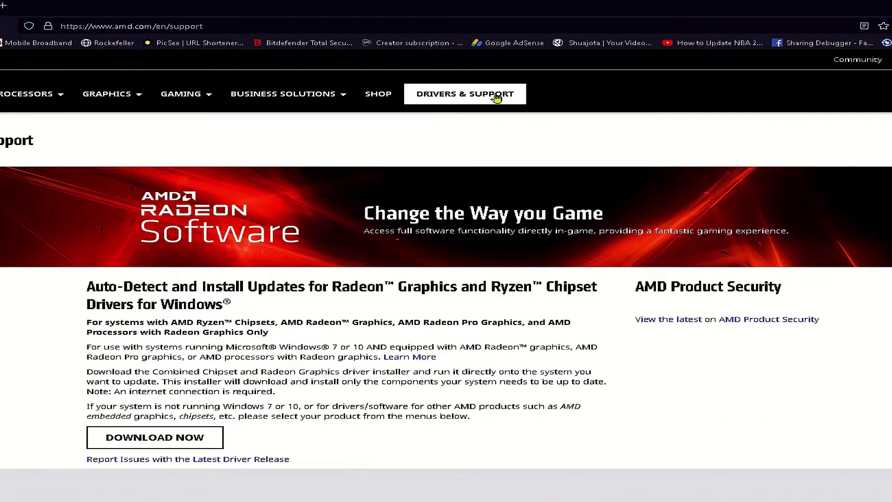
scroll(483, 167, "down", 3)
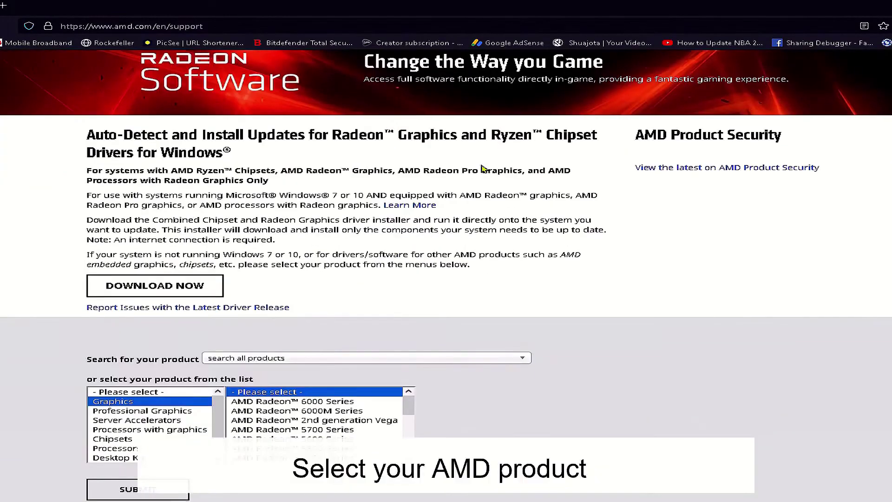
Step: In the product list, choose Processors with graphics, AMD Ryzen Processors, and AMD Ryzen 3 Desktop Processors with Radeon Vega Graphics
scroll(483, 168, "down", 3)
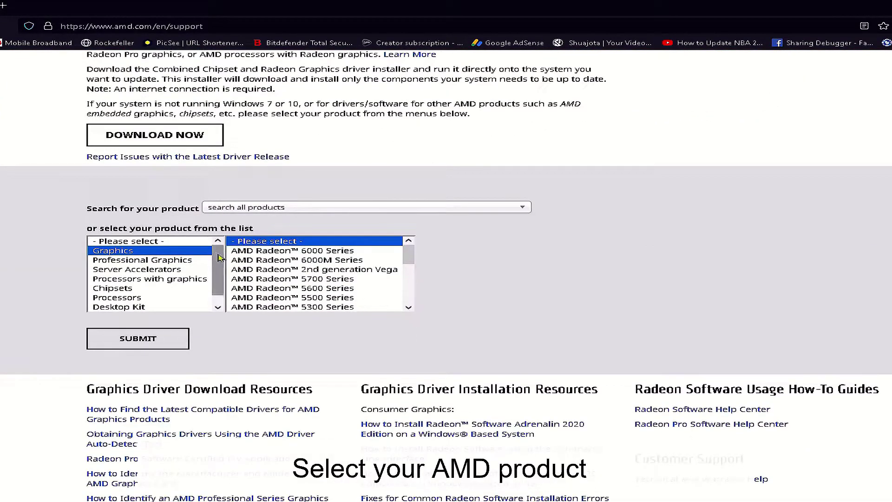
left_click(154, 280)
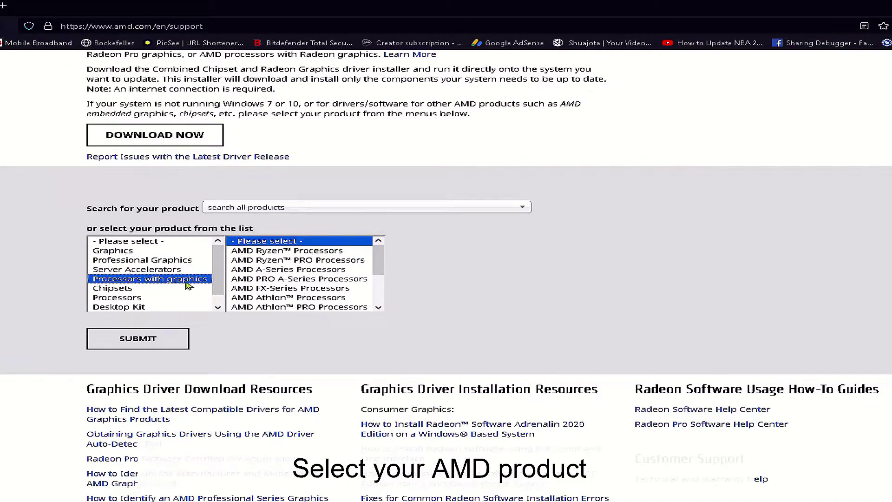
mouse_move(379, 271)
left_mouse_down()
mouse_move(378, 299)
mouse_move(376, 260)
left_mouse_up()
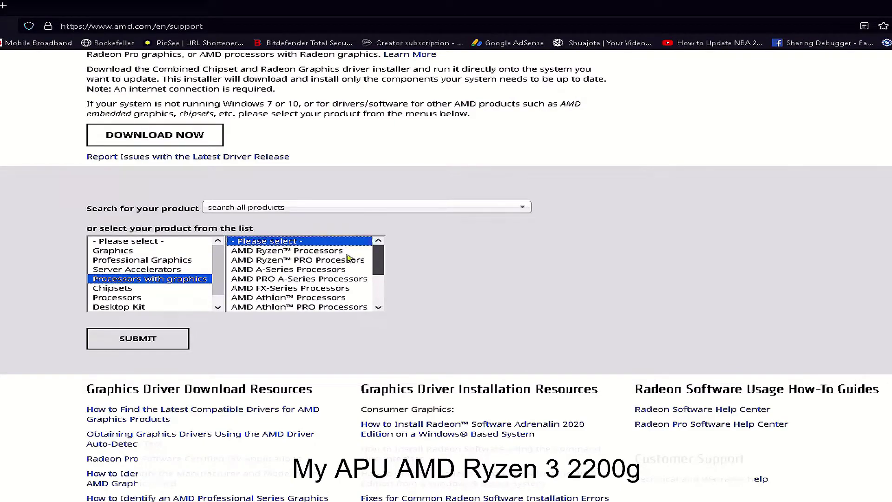
left_click(318, 251)
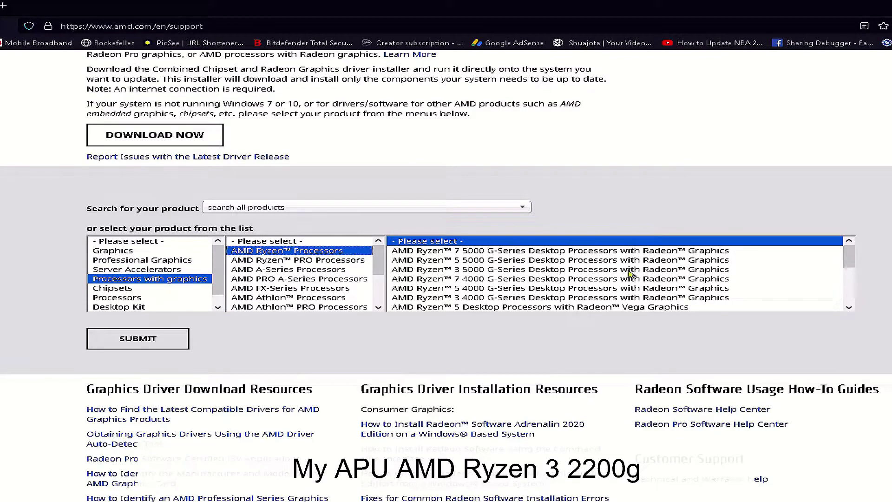
mouse_move(847, 264)
left_mouse_down()
mouse_move(858, 304)
mouse_move(848, 253)
mouse_move(853, 271)
left_mouse_up()
left_click(493, 300)
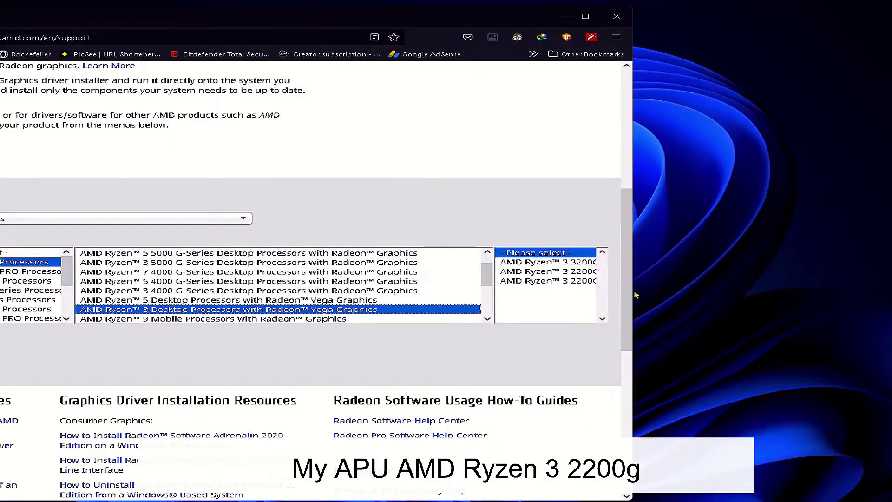
Step: Widen the browser window to read the model names, choose AMD Ryzen 3 2200G and submit the product selection
left_click_drag(633, 294, 891, 294)
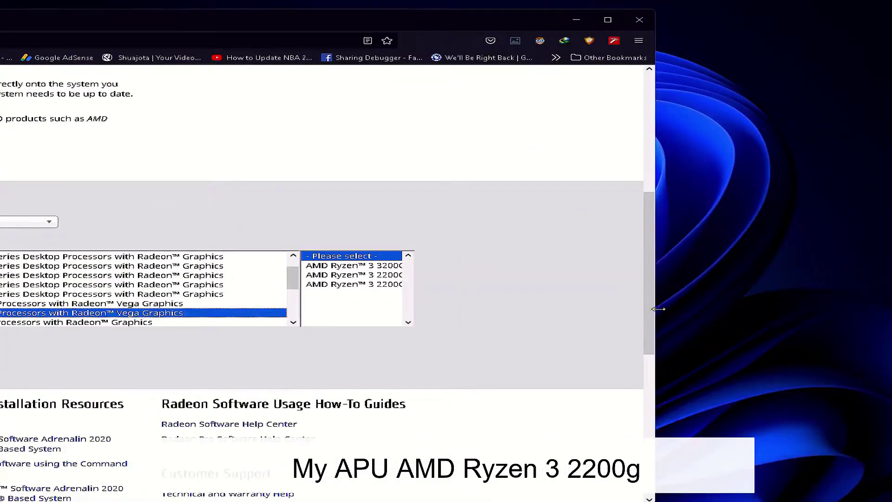
left_click_drag(658, 308, 707, 308)
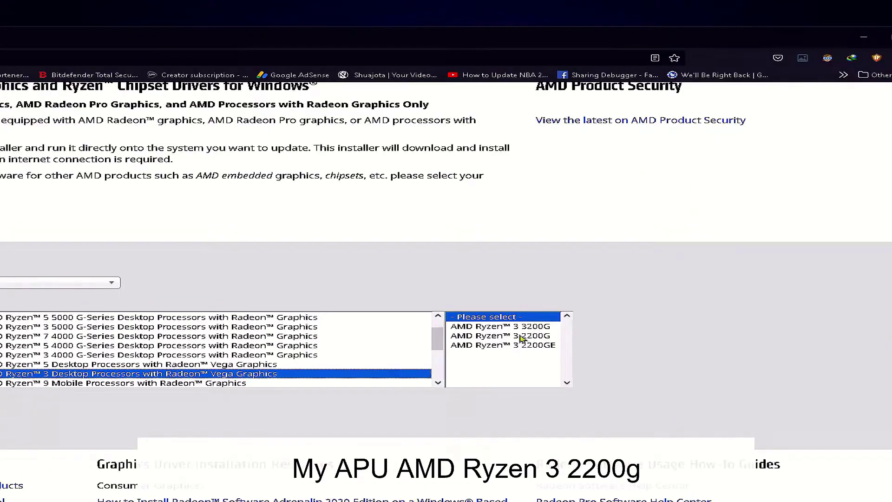
left_click(533, 337)
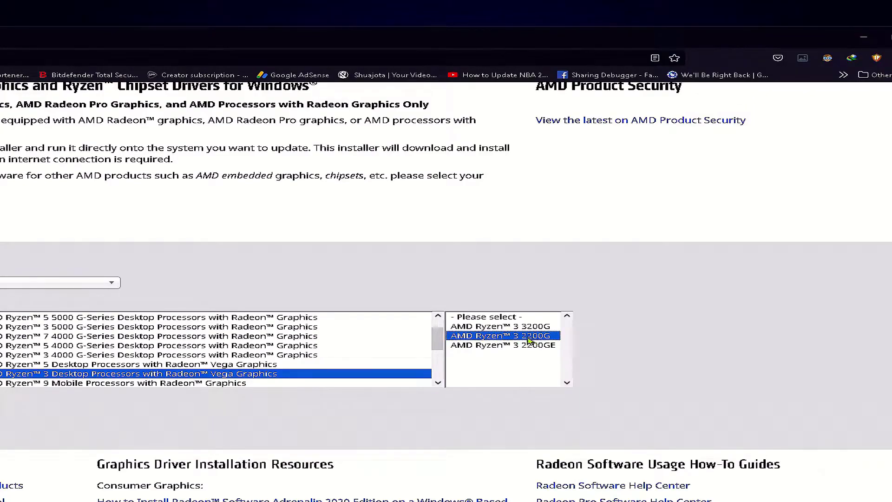
left_click(885, 37)
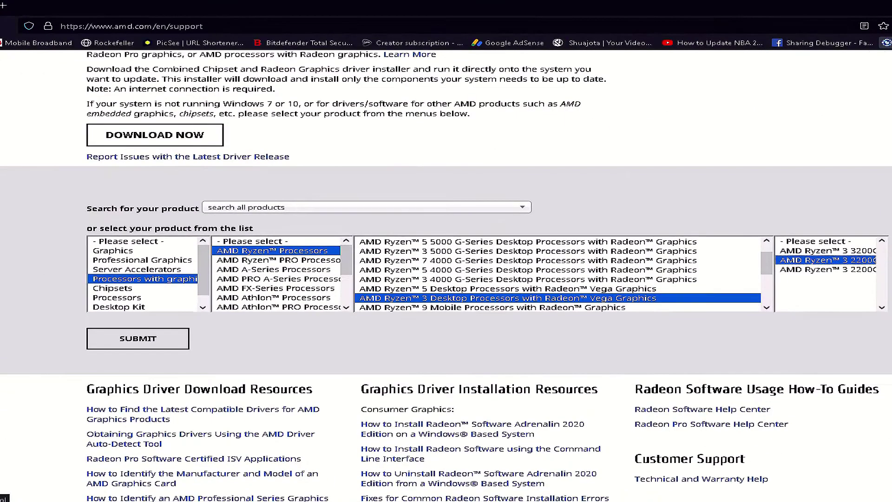
left_click(165, 341)
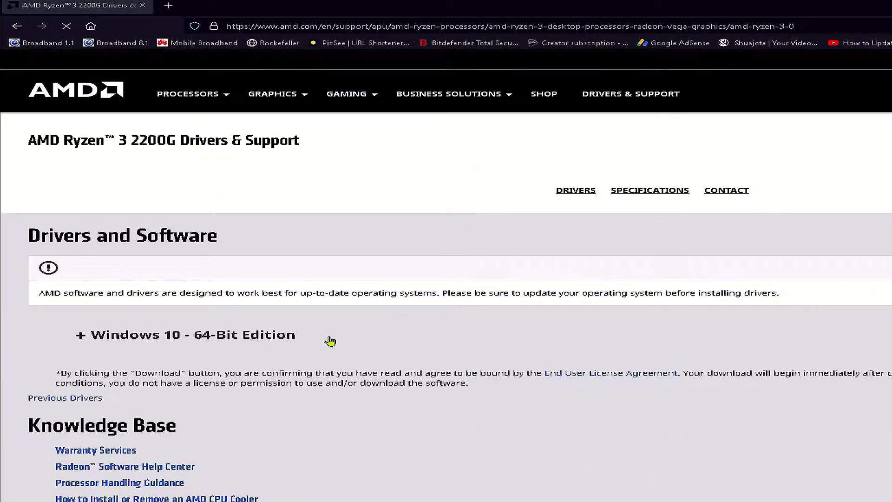
Step: Expand the Windows 10 - 64-Bit Edition drivers and start downloading Radeon Software Adrenalin 21.8.2 Optional to the Programs download folder
scroll(330, 341, "down", 4)
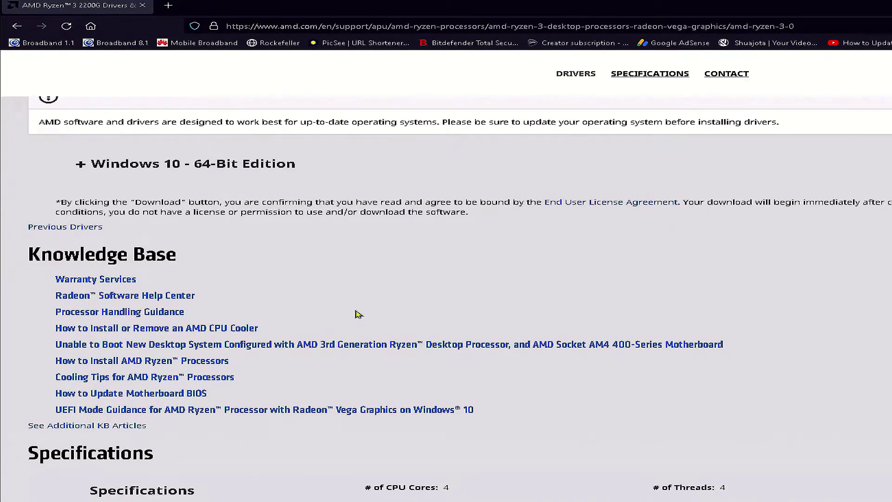
left_click(81, 165)
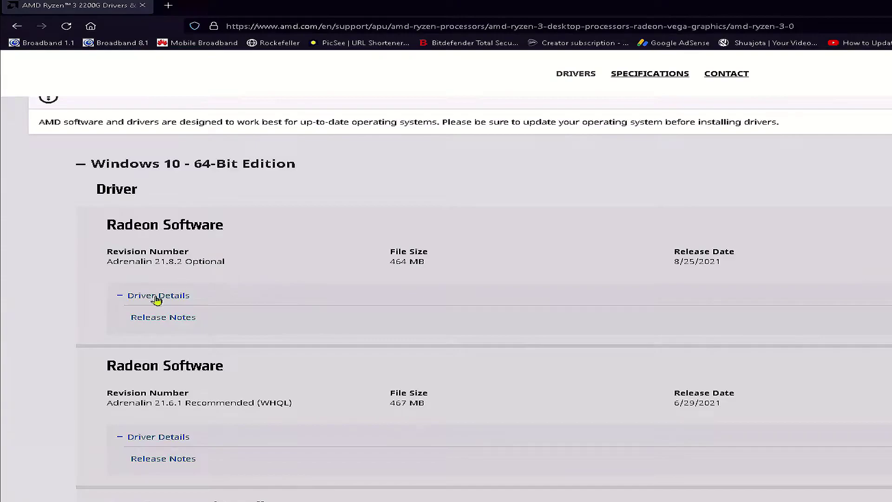
left_click(123, 297)
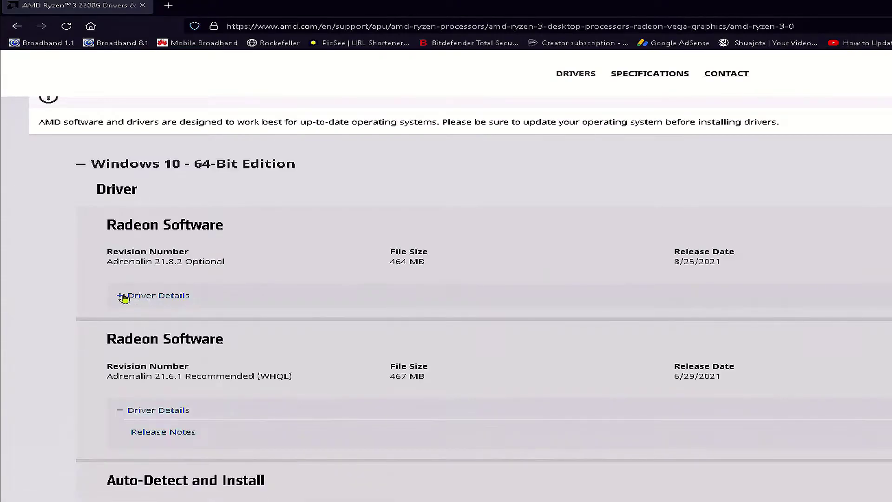
scroll(264, 297, "down", 3)
scroll(259, 283, "up", 2)
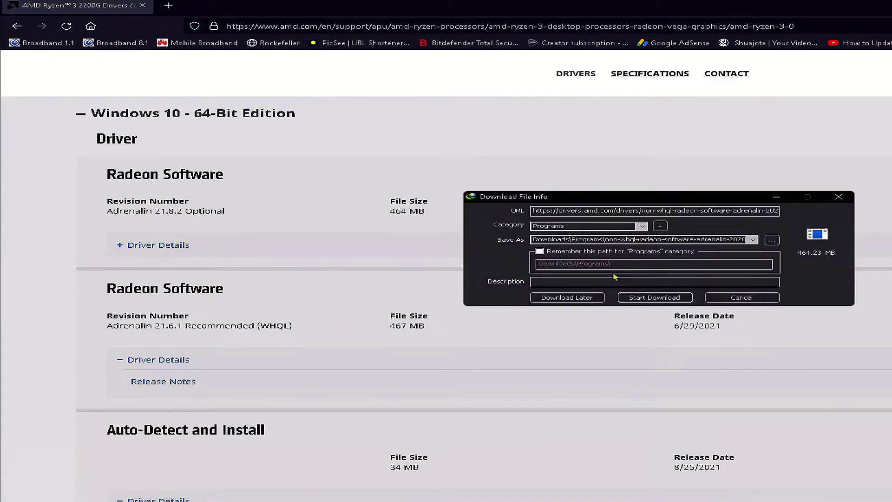
left_click(653, 297)
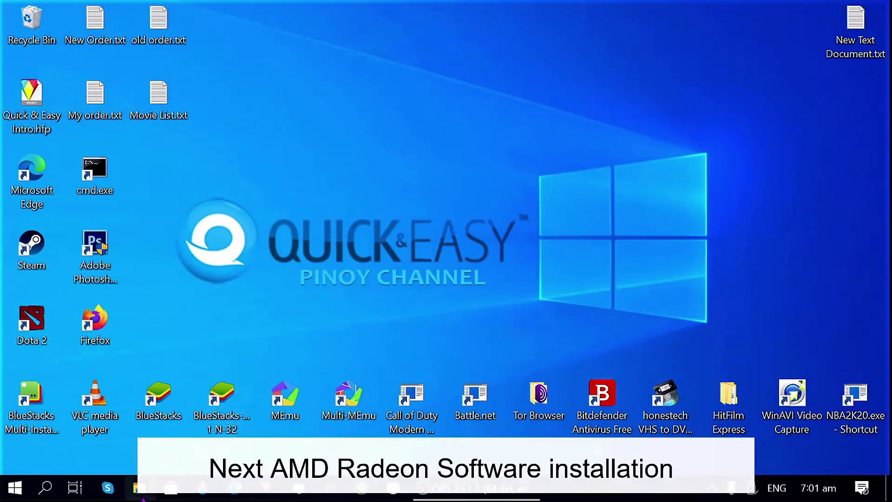
Step: Run the Radeon Software Adrenalin 2020 21.1.1 installer from the Downloads folder and extract it to the default destination folder
left_click(142, 496)
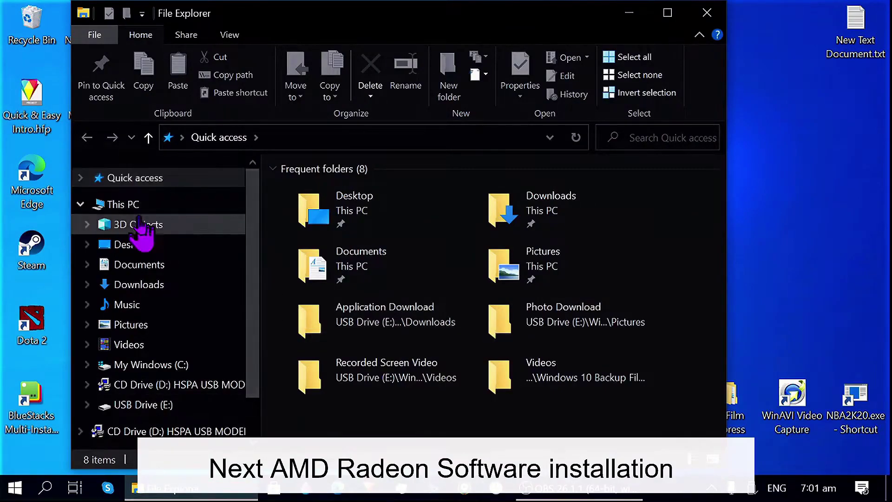
left_click(173, 284)
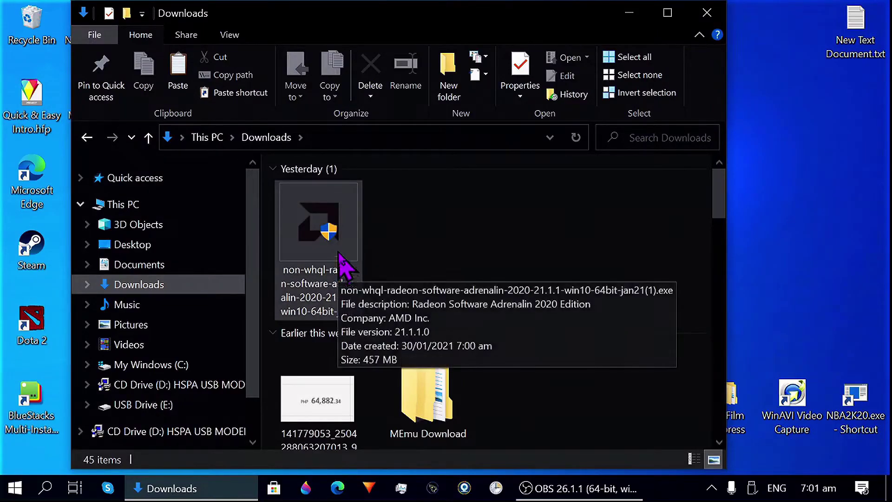
double_click(339, 254)
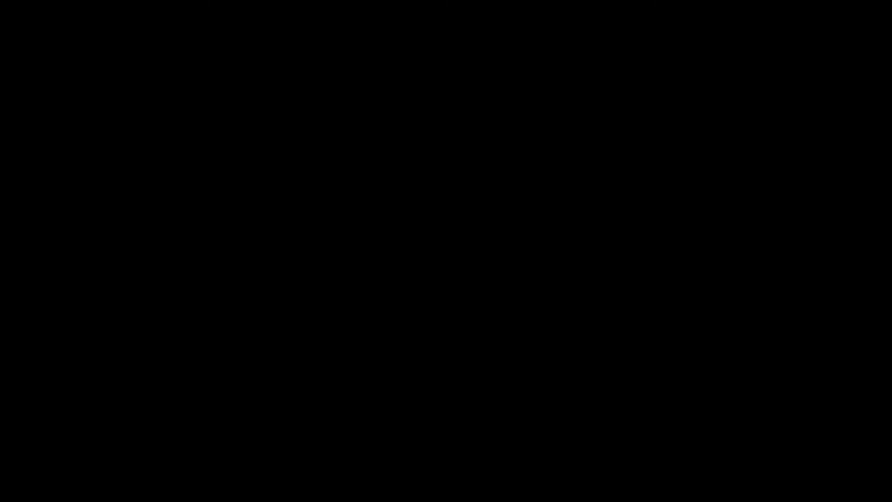
left_click(370, 358)
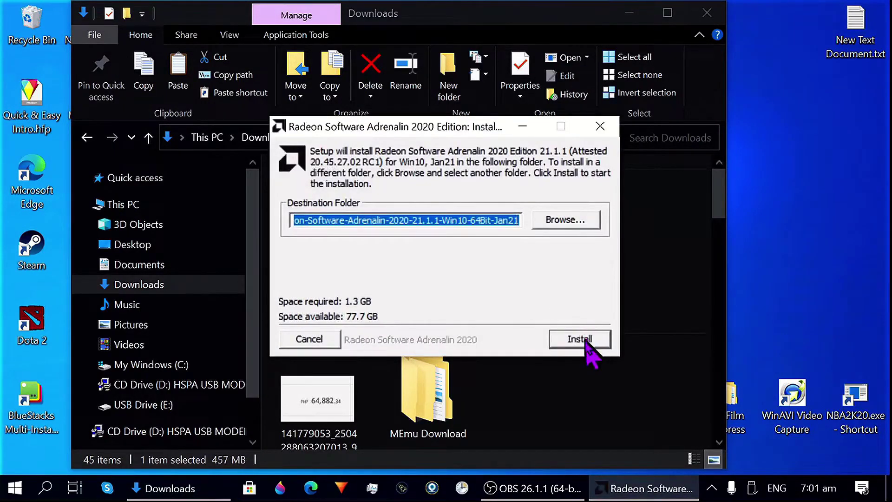
left_click(584, 342)
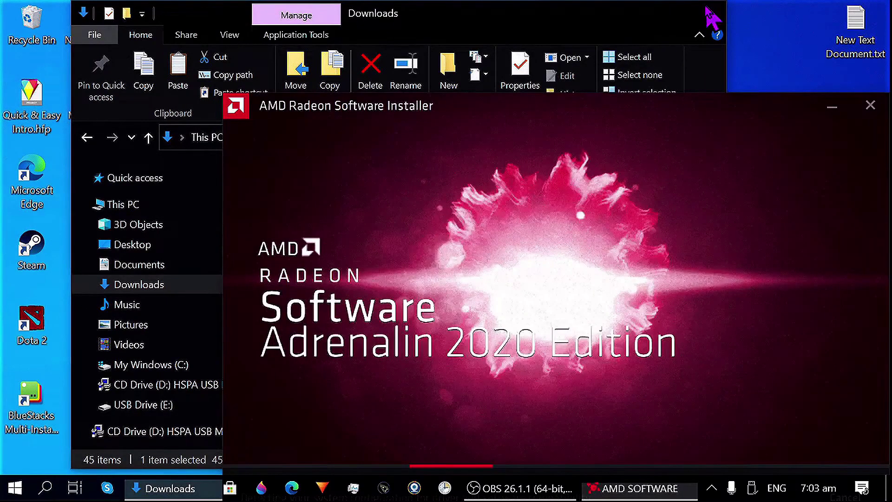
Step: Close File Explorer, enable Factory Reset in the Radeon installer's additional options and start the installation of version 21.1.1
left_click(708, 8)
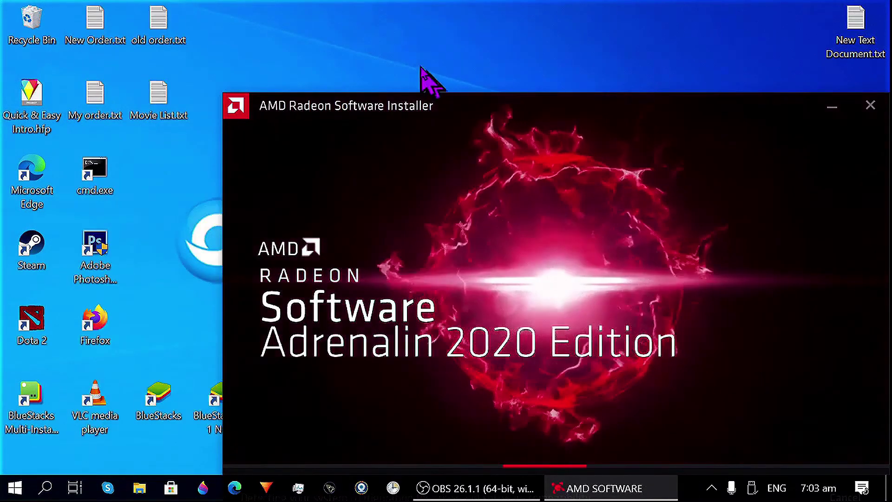
left_click_drag(494, 109, 339, 54)
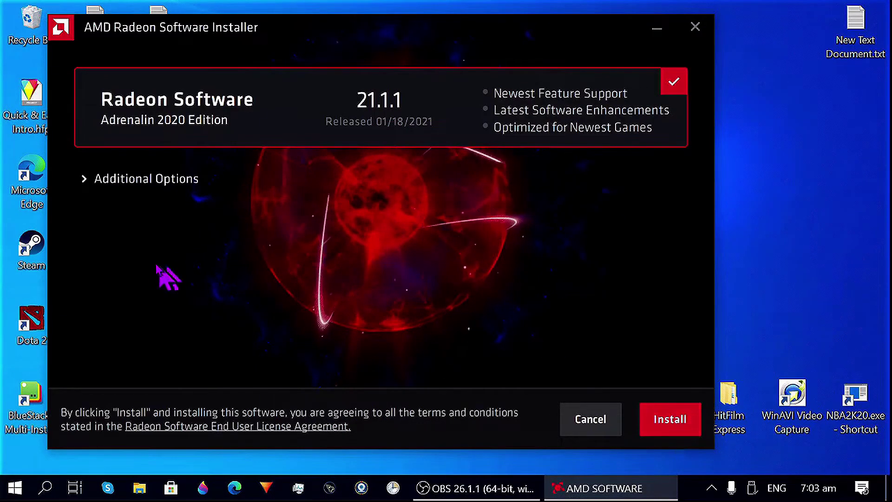
left_click(86, 184)
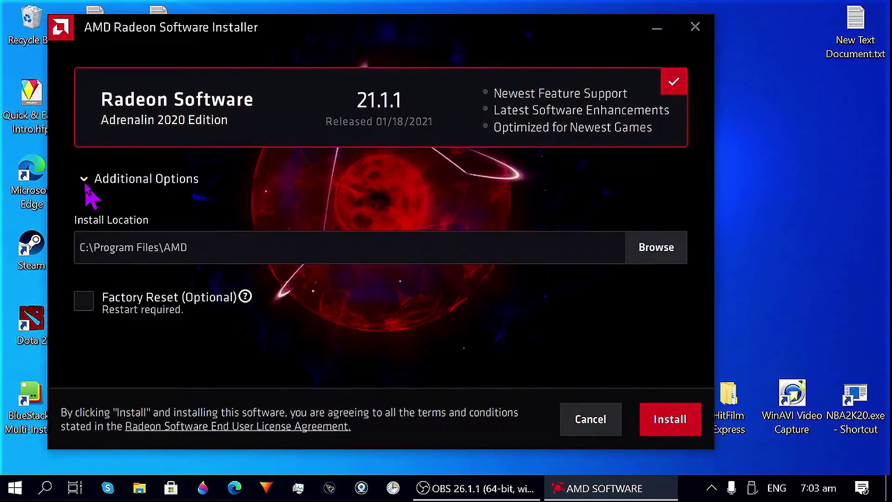
left_click(84, 304)
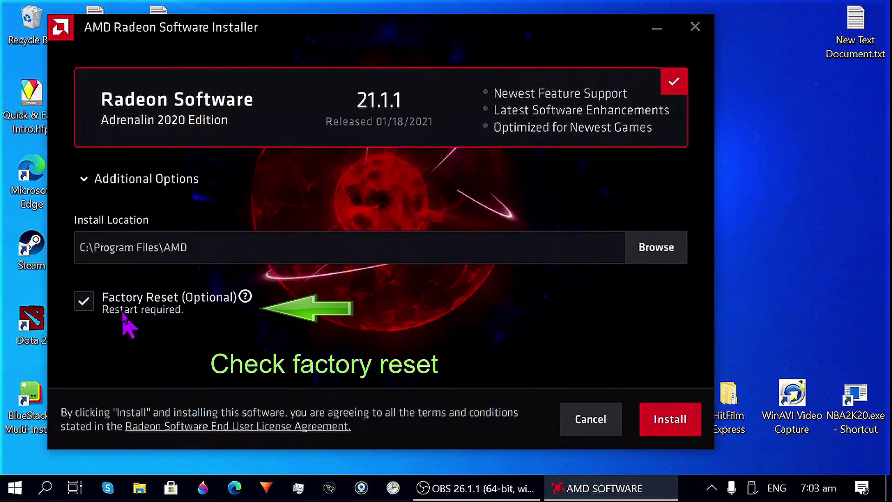
left_click(670, 419)
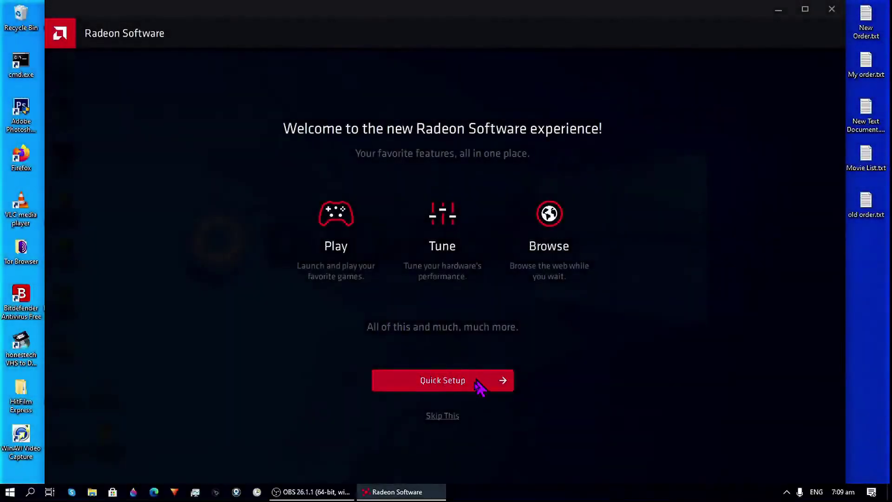
Step: Complete the Radeon Software quick setup with the eSports profile
left_click(478, 385)
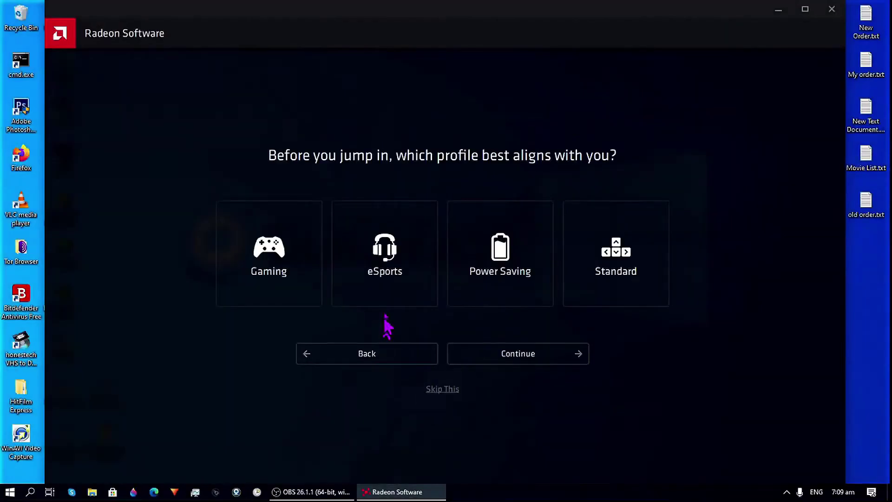
left_click(385, 268)
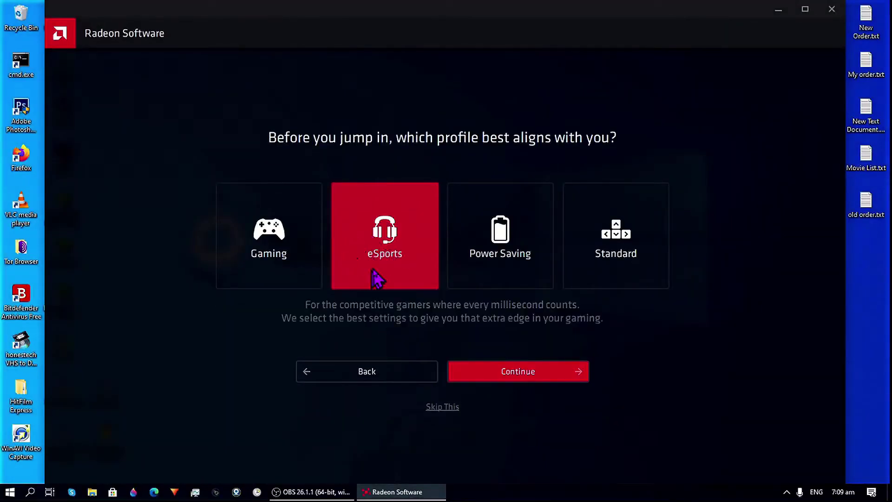
left_click(522, 378)
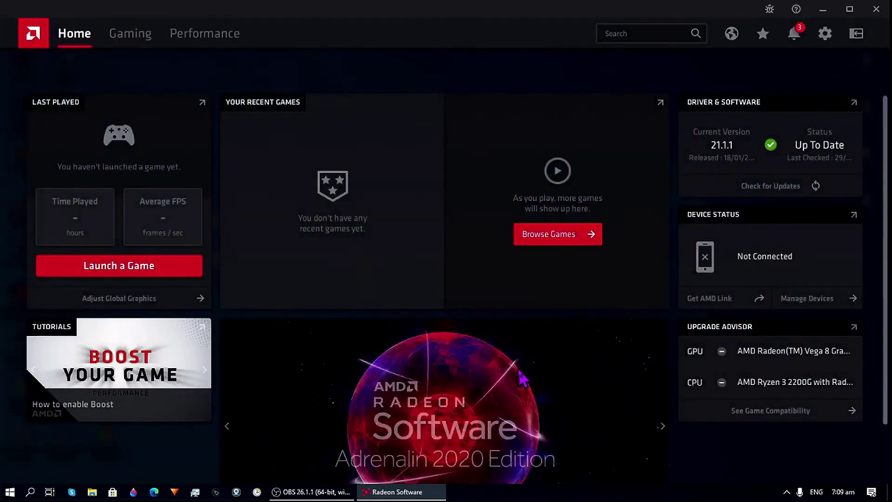